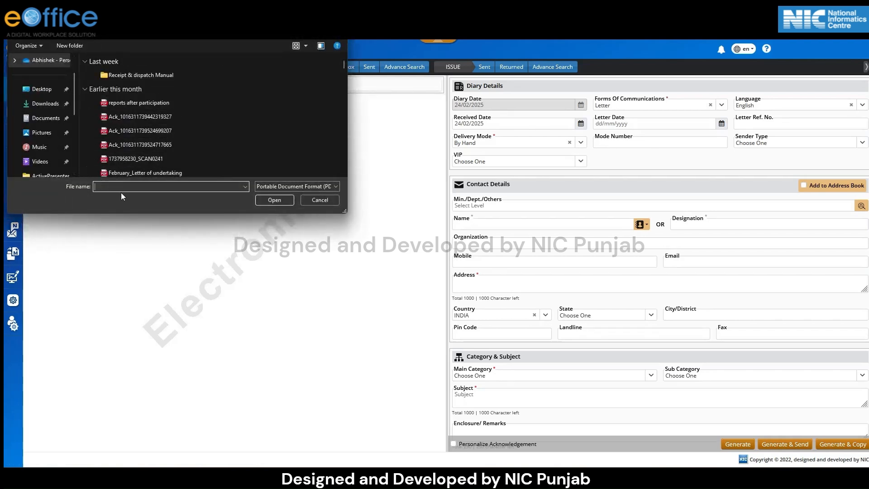
Choose acknowledgement.pdf as the correspondence file and open it for upload.
type("a")
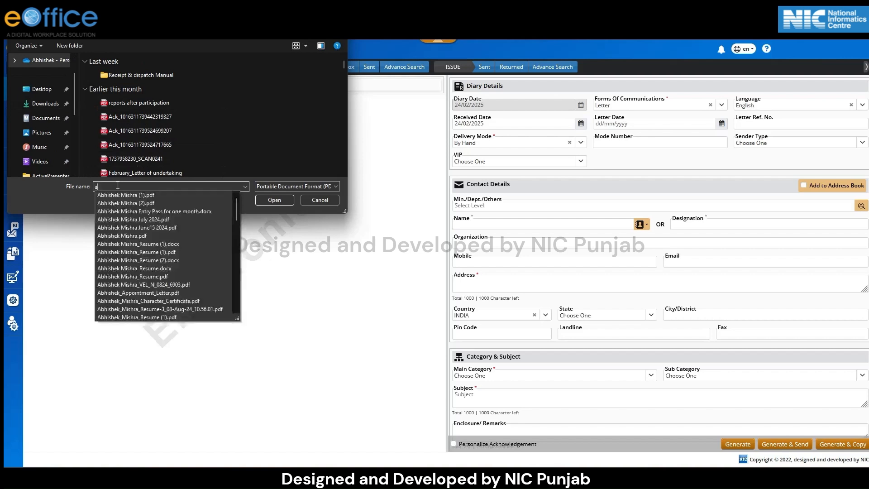
type("ckno")
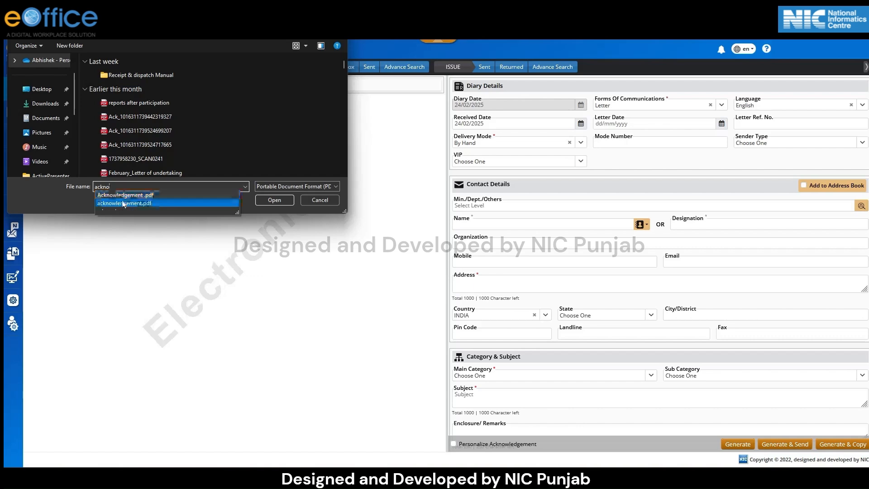
left_click(186, 202)
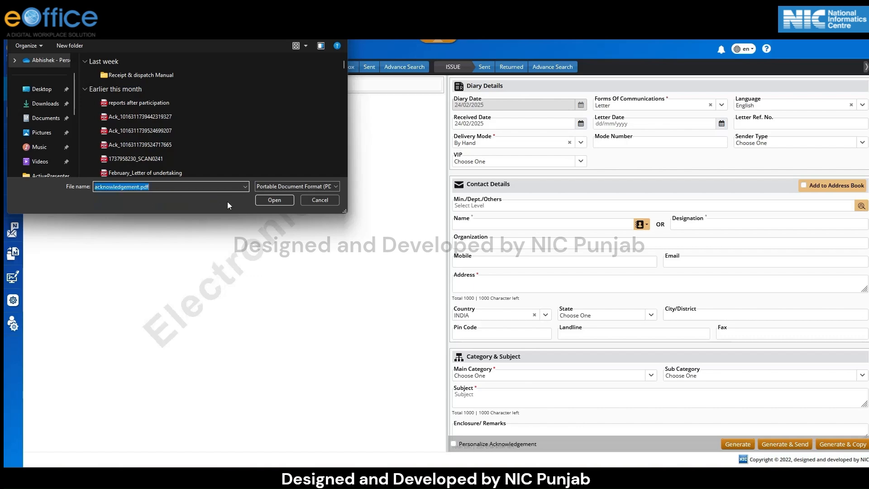
left_click(267, 198)
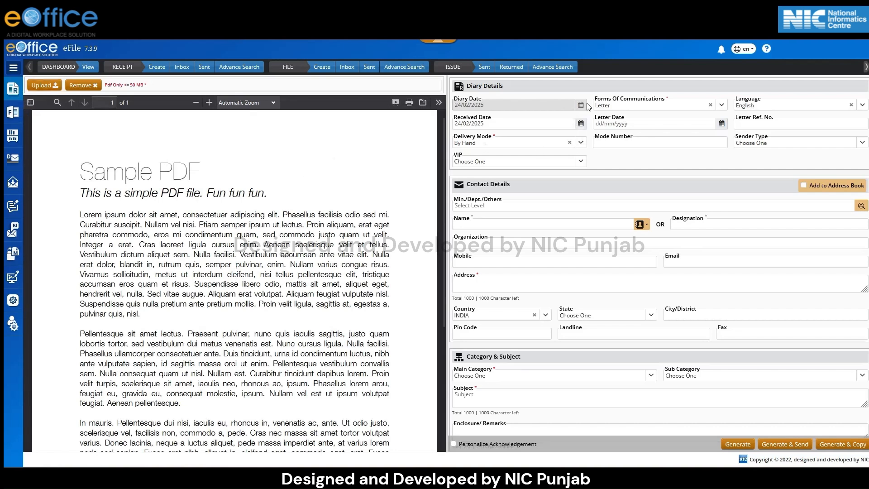
Select Letter as the form of communication and English as the language in the diary details.
left_click(722, 107)
type("lett")
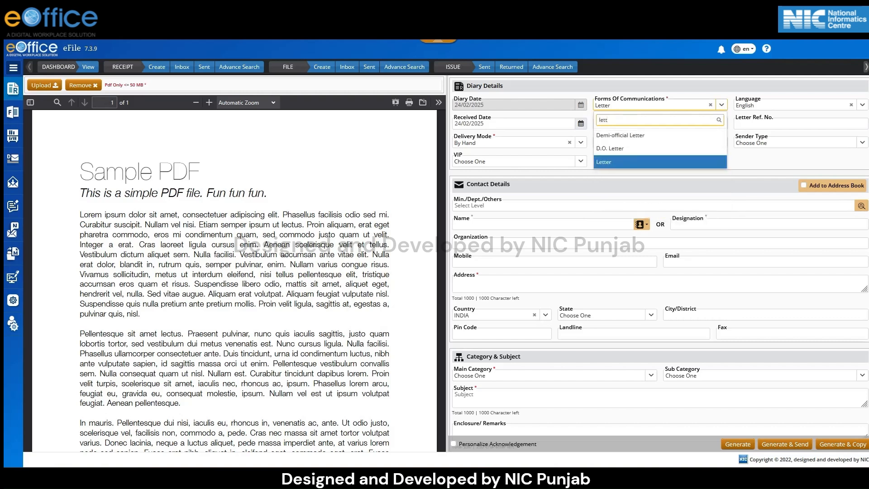
left_click(700, 163)
left_click(828, 106)
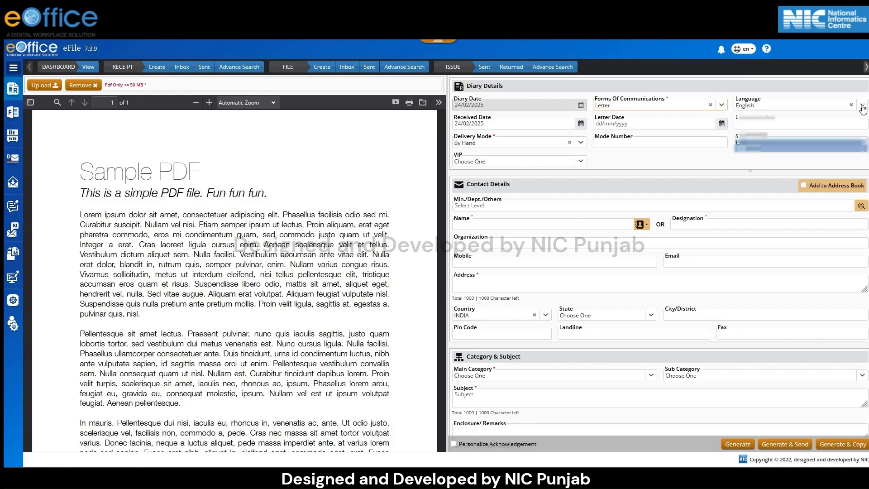
left_click(808, 152)
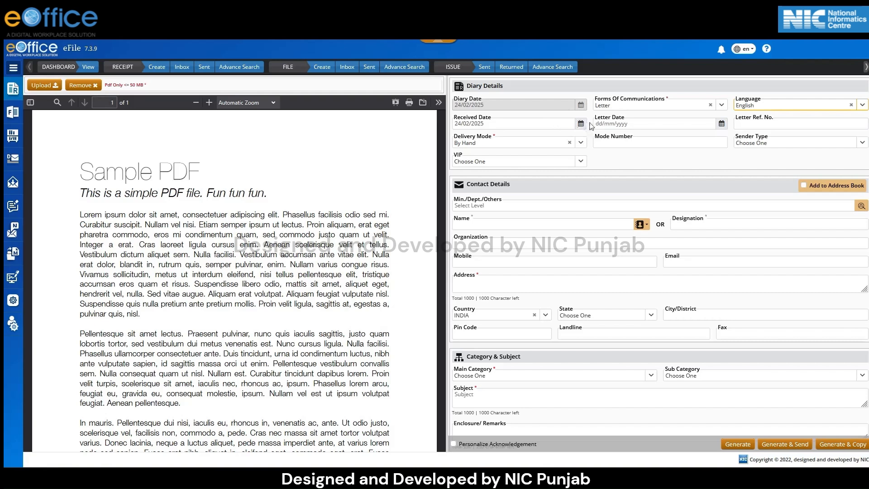
Set the letter date to 21/02/2025 and the delivery mode to Email.
left_click(722, 123)
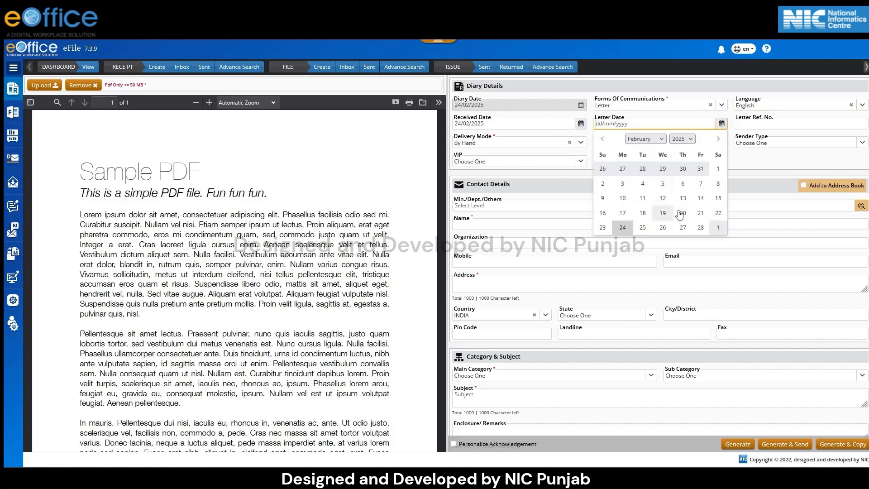
left_click(700, 212)
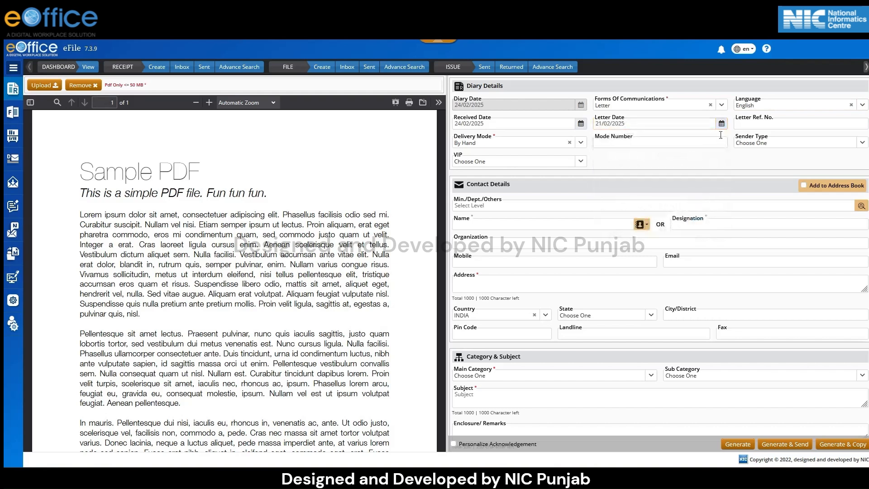
left_click(753, 123)
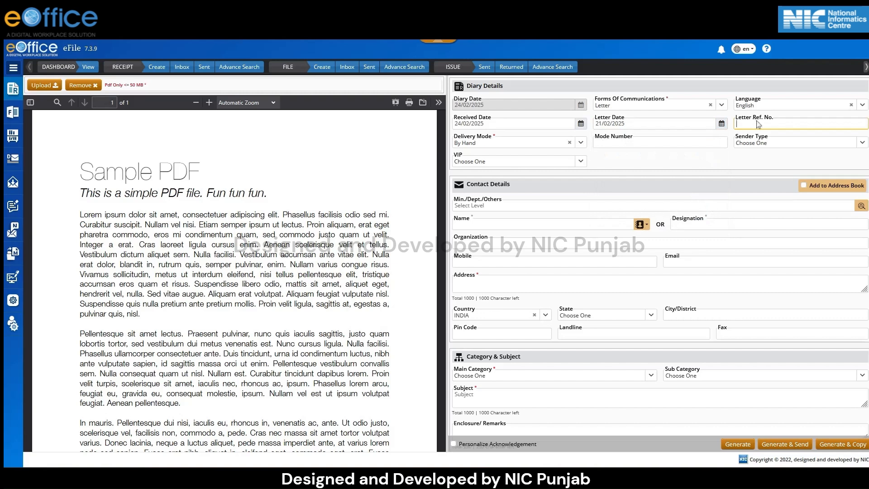
left_click(578, 144)
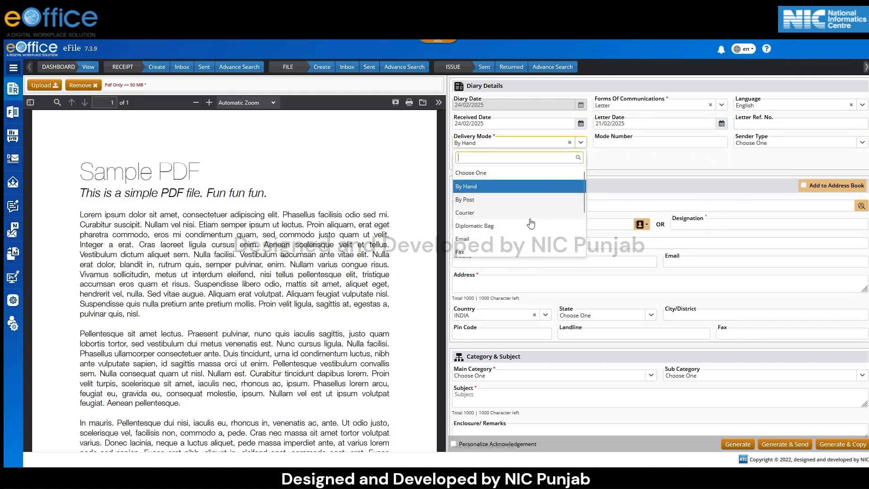
left_click(528, 239)
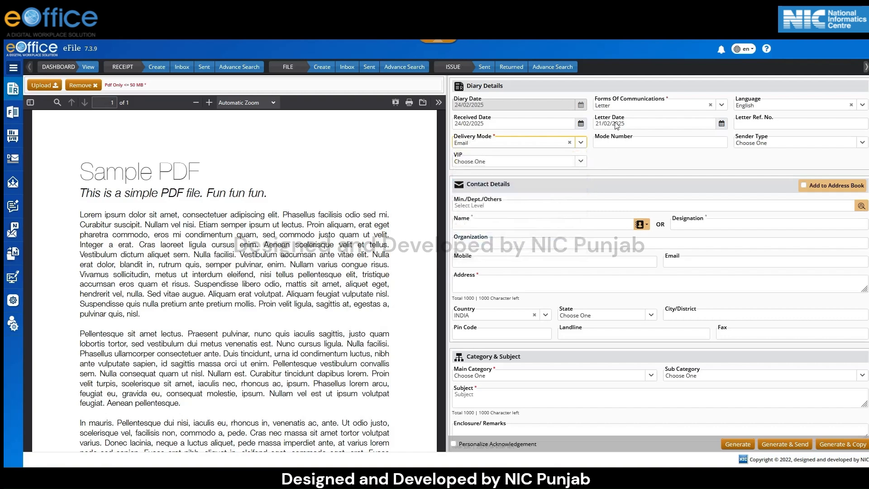
left_click(624, 144)
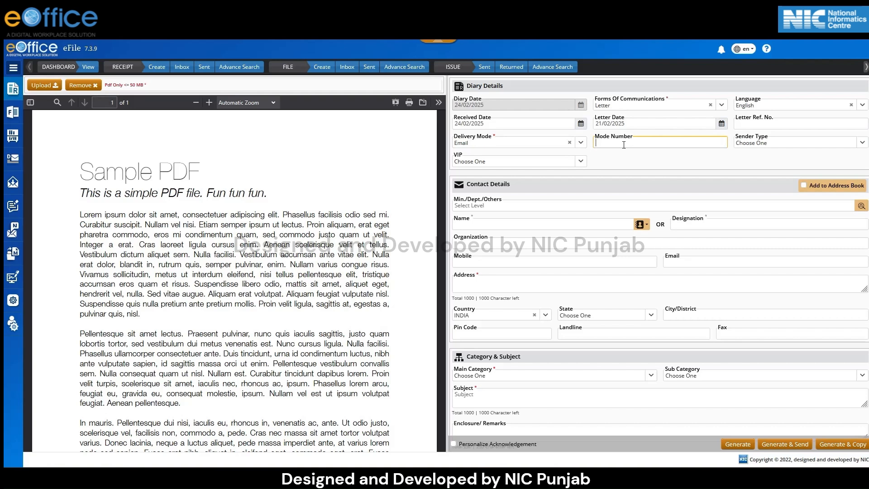
left_click(764, 145)
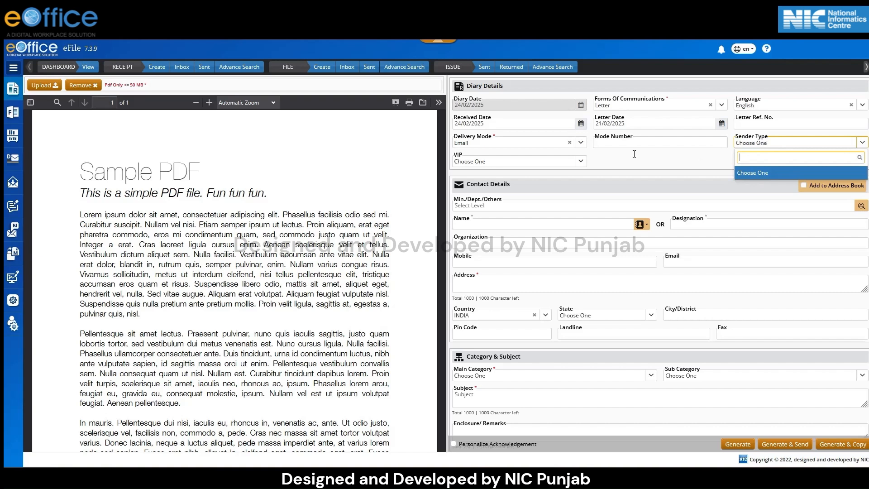
left_click(581, 162)
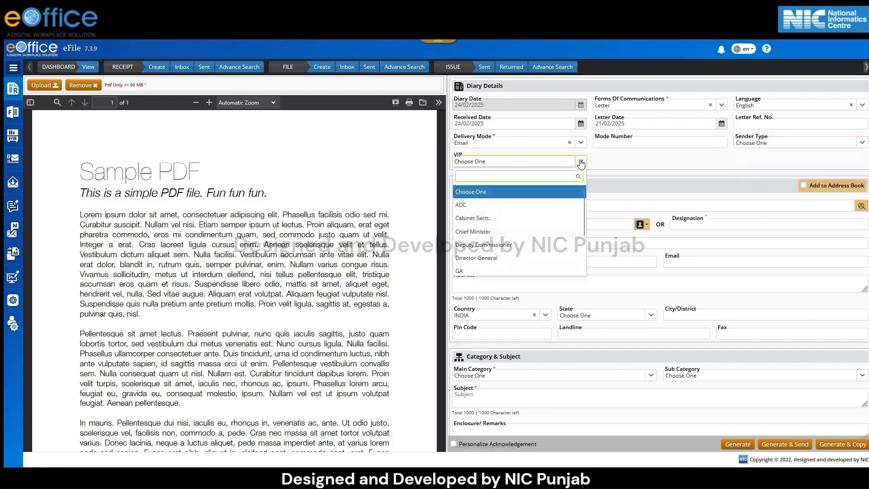
left_click(622, 161)
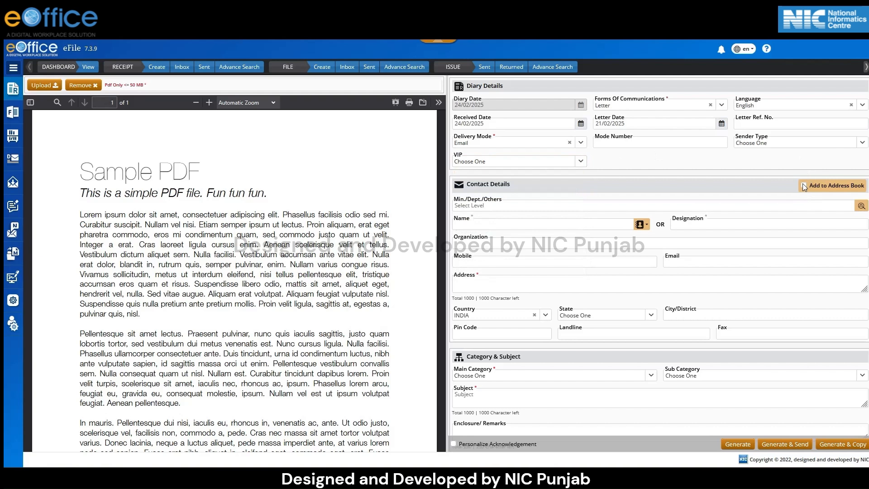
Enable adding the contact to the address book and choose Government of Punjab as the contact's ministry or department.
left_click(803, 185)
left_click(861, 206)
left_click(141, 90)
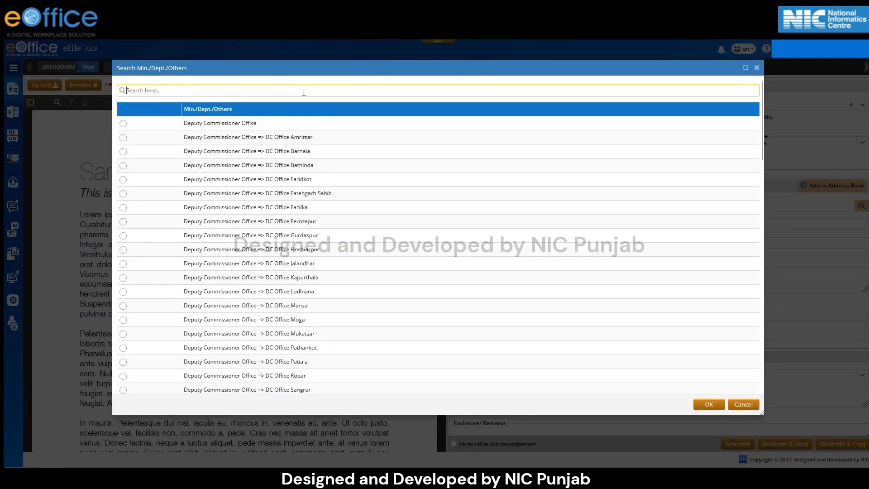
type("govern")
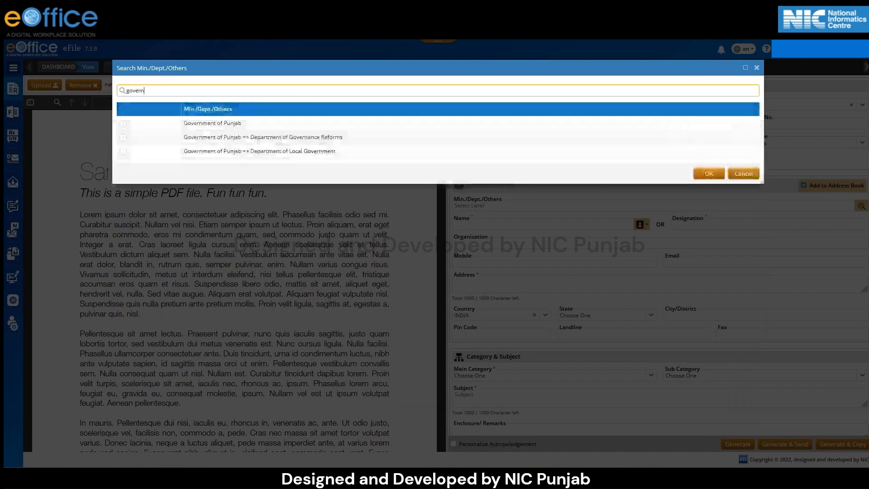
left_click(123, 123)
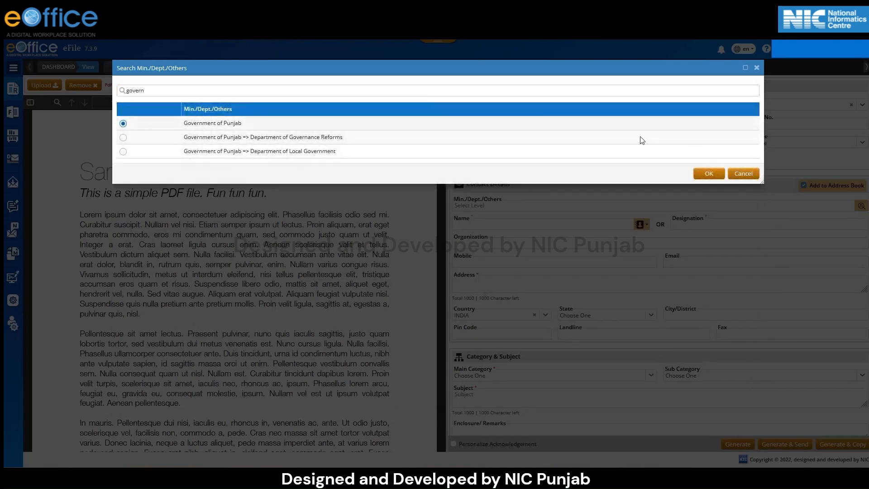
left_click(704, 174)
Enter the contact's full name and pick e-Office,Nic Punjab as the organization.
left_click(494, 223)
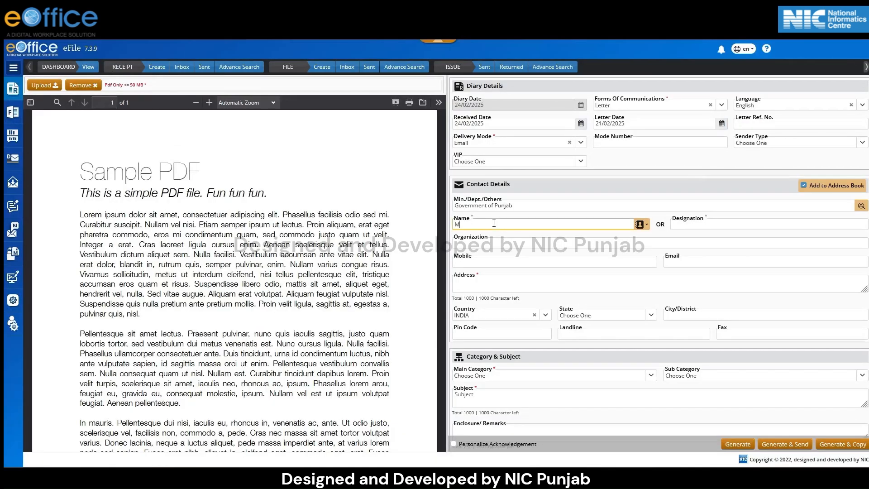
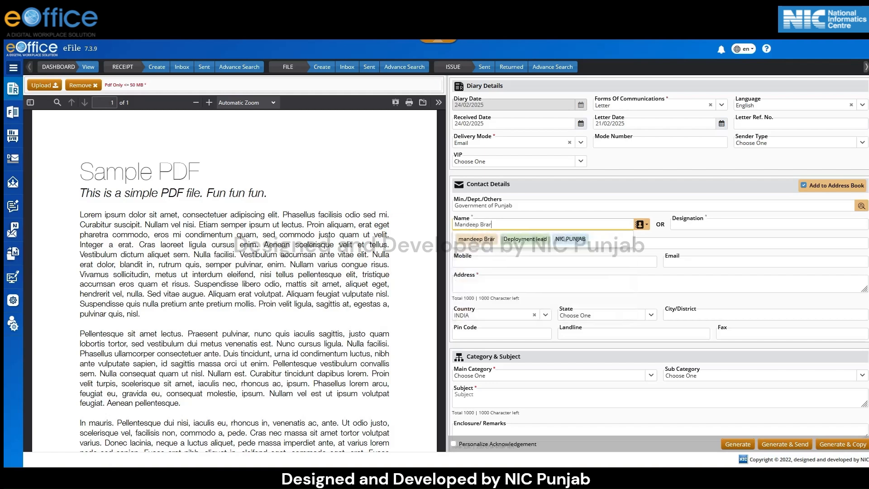
left_click(702, 225)
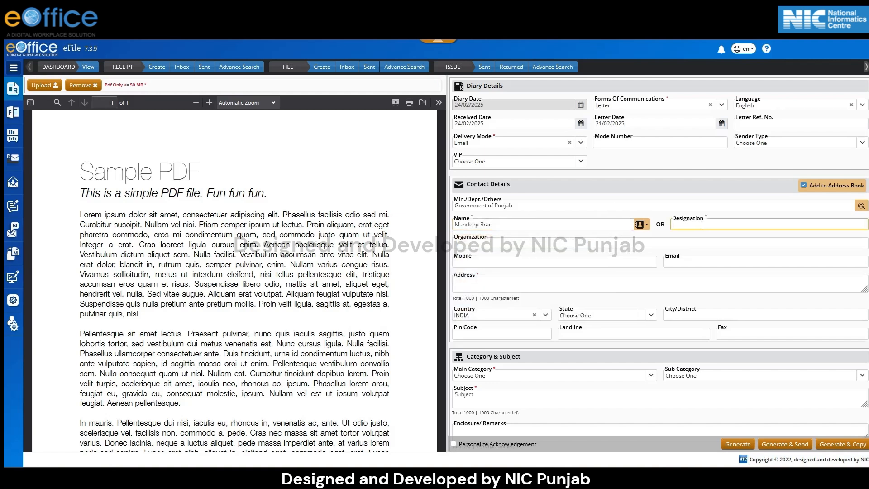
left_click(498, 243)
type("NIC Punjab")
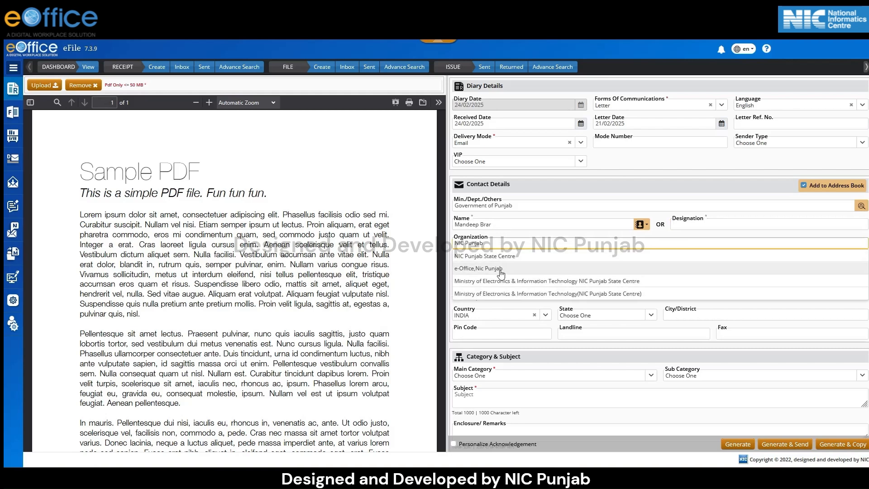
left_click(500, 271)
Fill in the contact's mobile number and e-mail address.
left_click(498, 264)
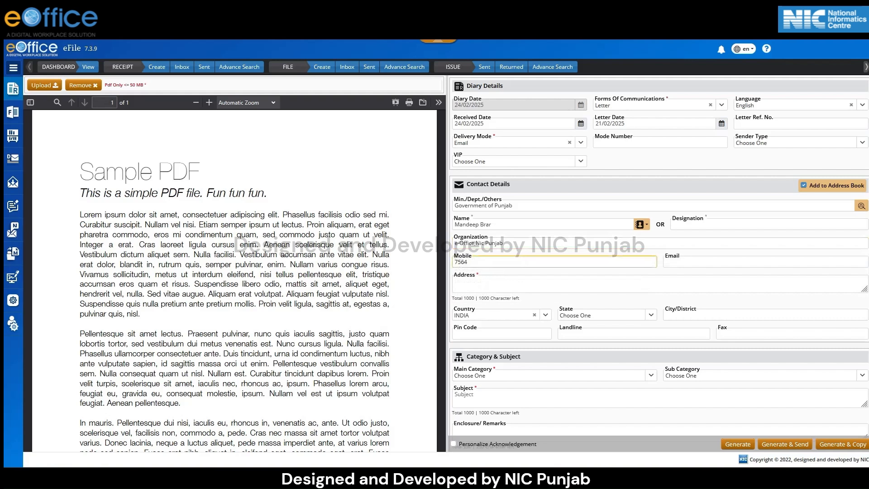
left_click(719, 263)
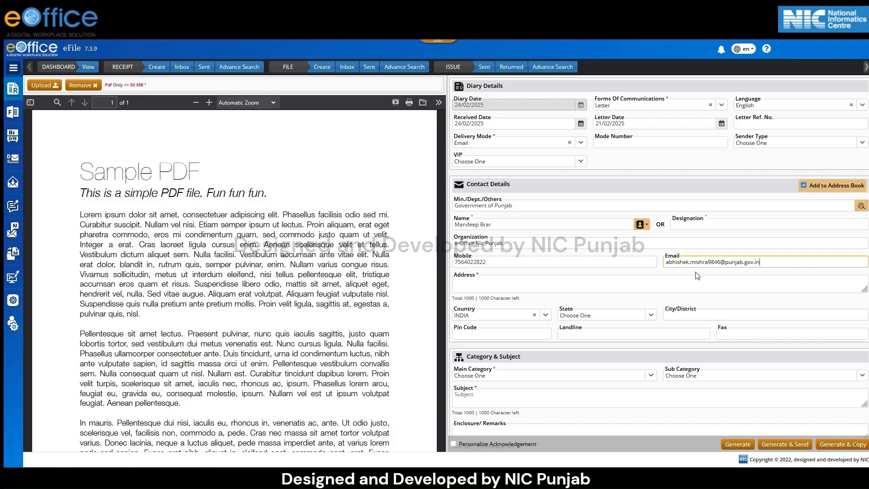
Enter the contact's postal address in the contact details.
left_click(567, 285)
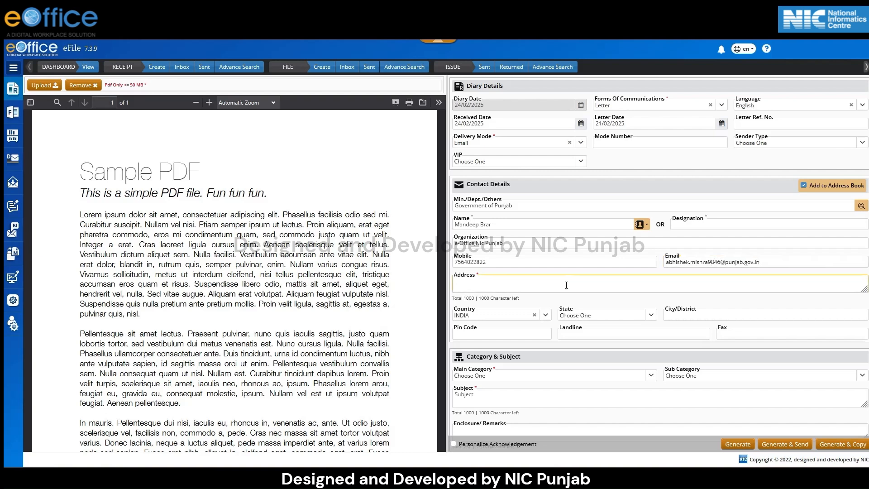
type("chandigarh, sector - 9,")
left_click(546, 316)
left_click(645, 316)
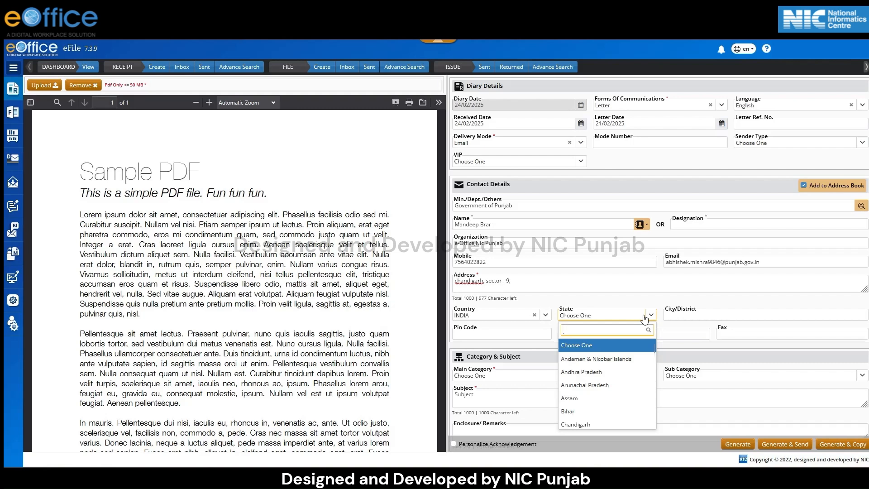
left_click(694, 315)
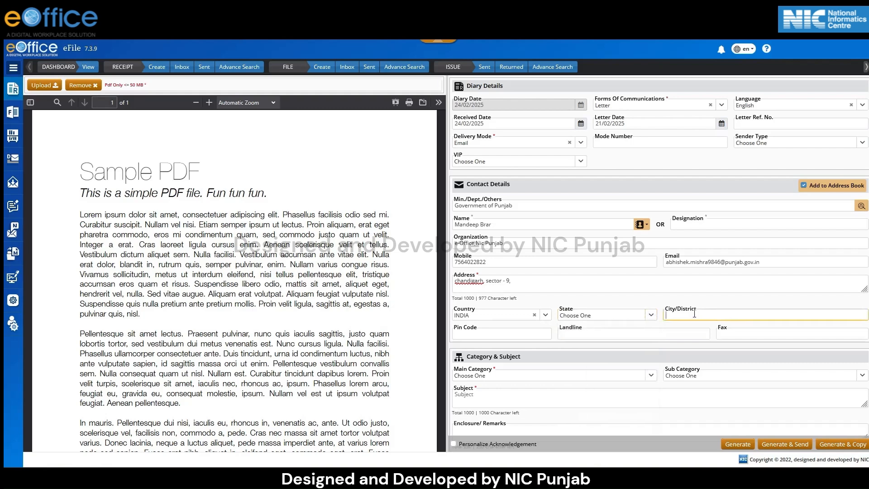
left_click(515, 339)
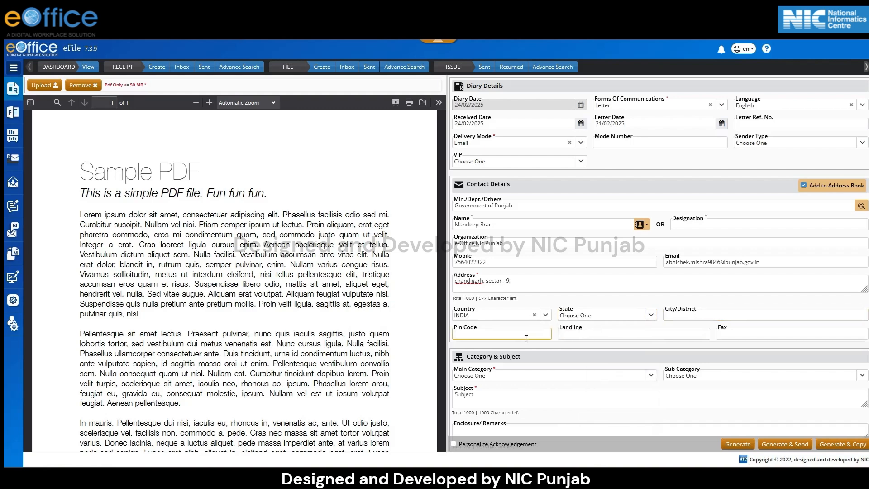
left_click(578, 333)
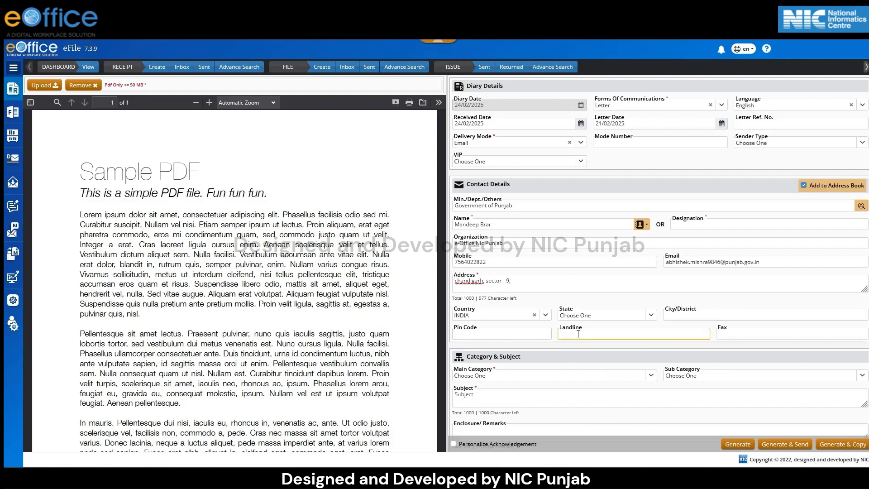
left_click(758, 332)
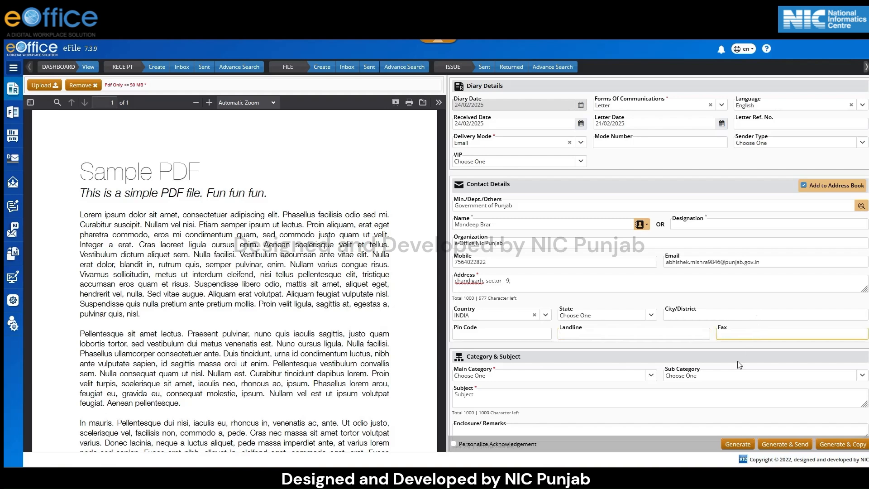
Find and select General as the main category of the receipt.
left_click(651, 376)
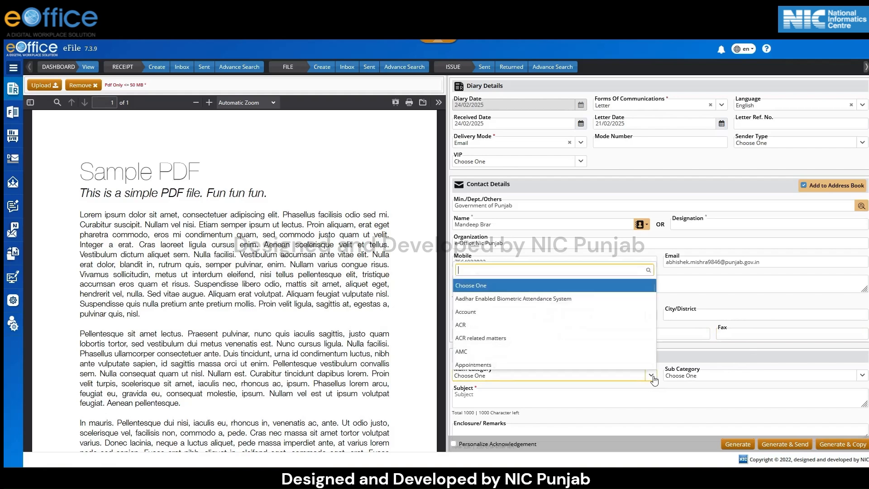
type("Genr")
key("BackSpace")
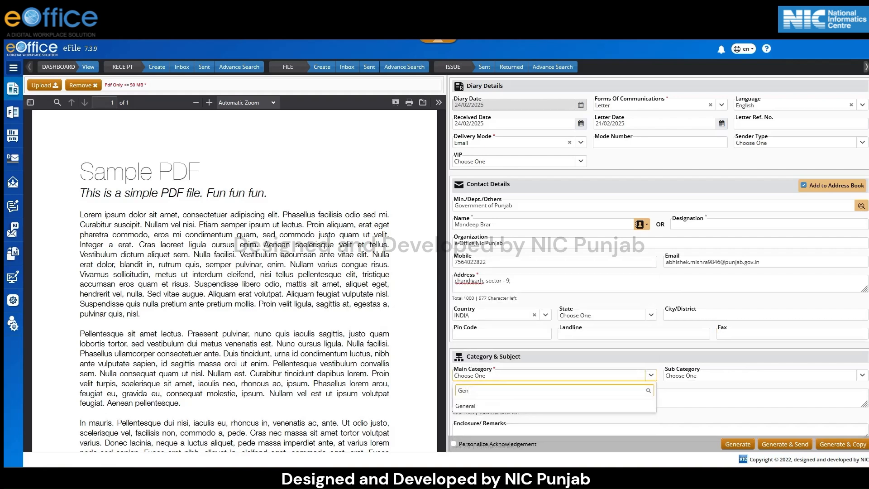
left_click(600, 406)
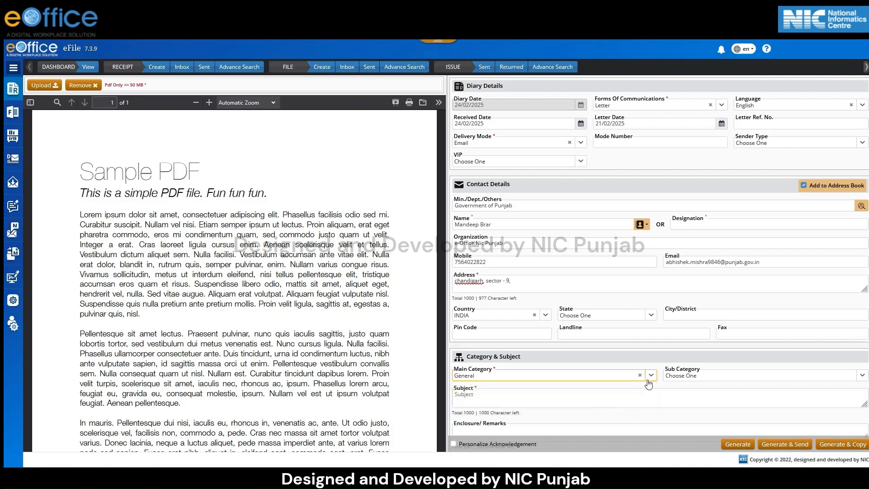
Enter "Confirmation of Letter Received via eOffice." as the receipt's subject and "Pendrive" as its enclosure remarks.
left_click(694, 381)
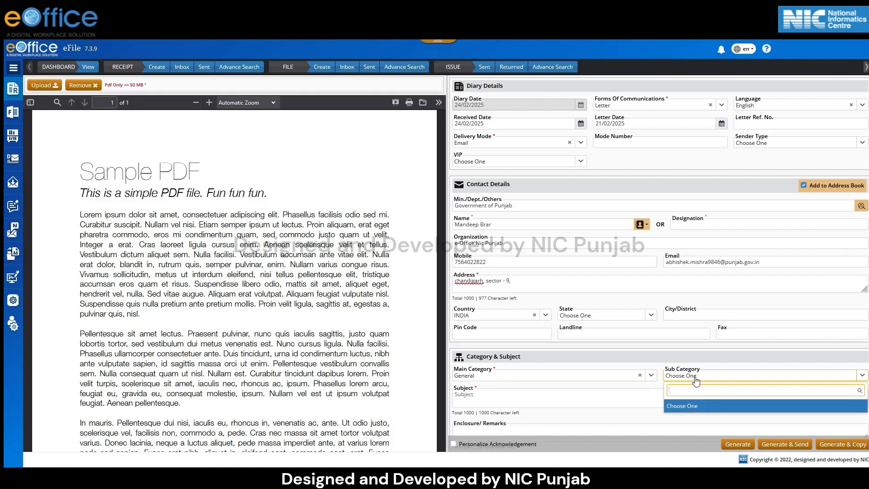
left_click(534, 400)
type("Confirmation of Letter Received via eOffice")
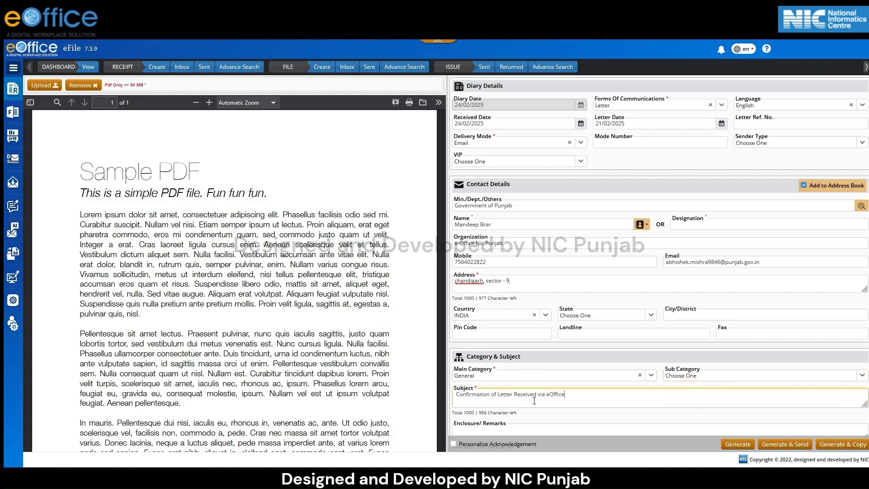
scroll(556, 360, "down", 1)
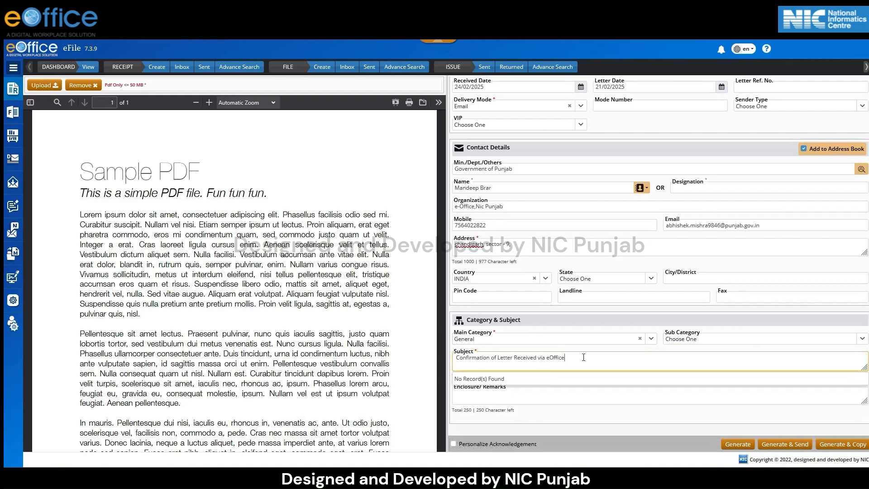
type(".")
left_click(500, 395)
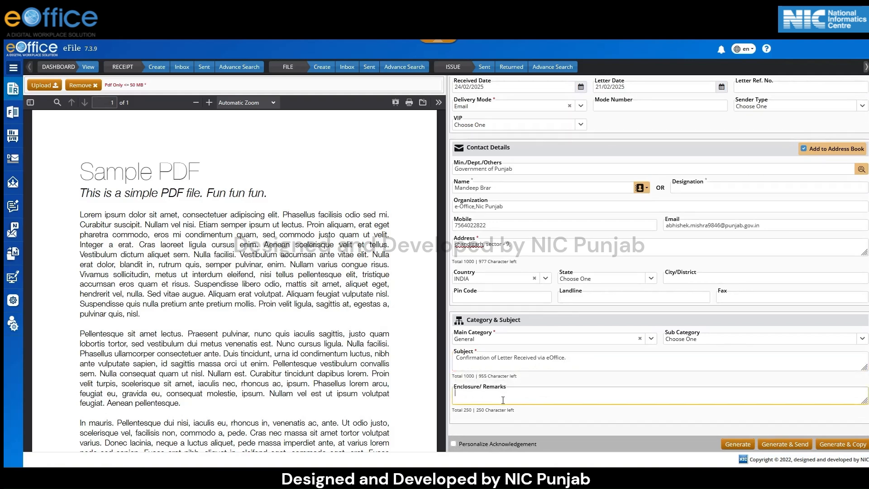
type("Pendrive")
Generate the receipt with a personalized acknowledgement and initiate dispatch of that acknowledgement.
left_click(453, 443)
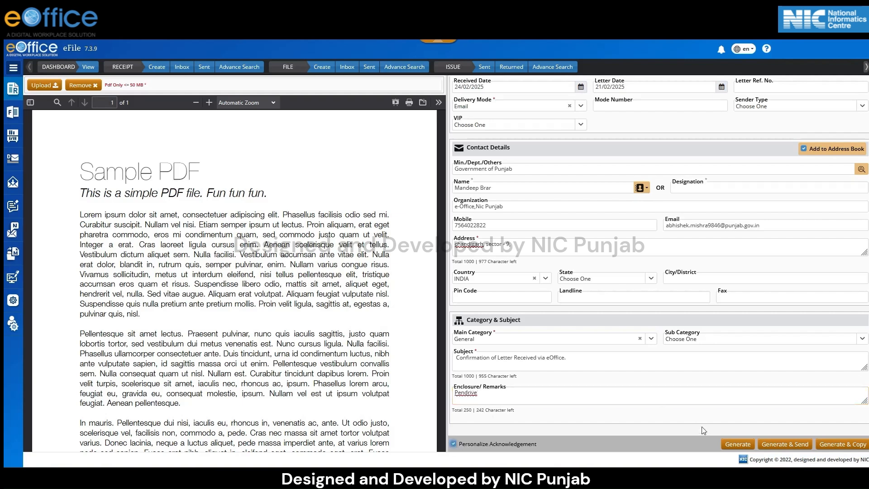
left_click(725, 443)
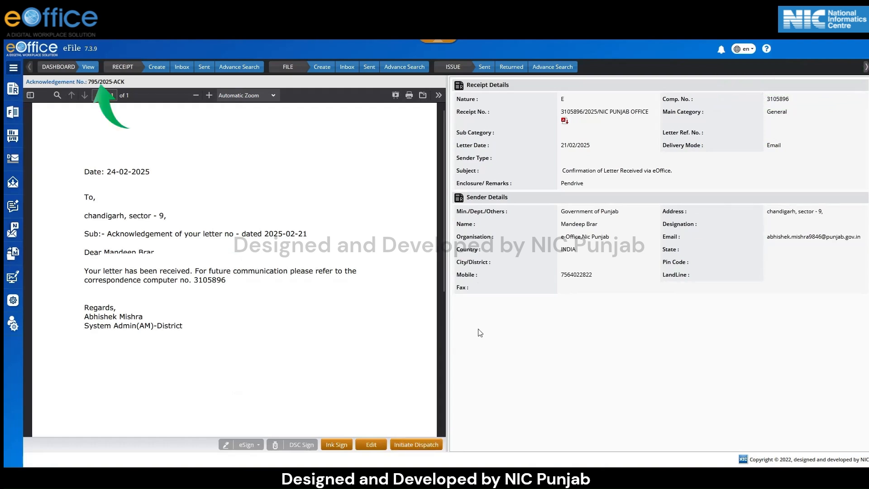
left_click(416, 446)
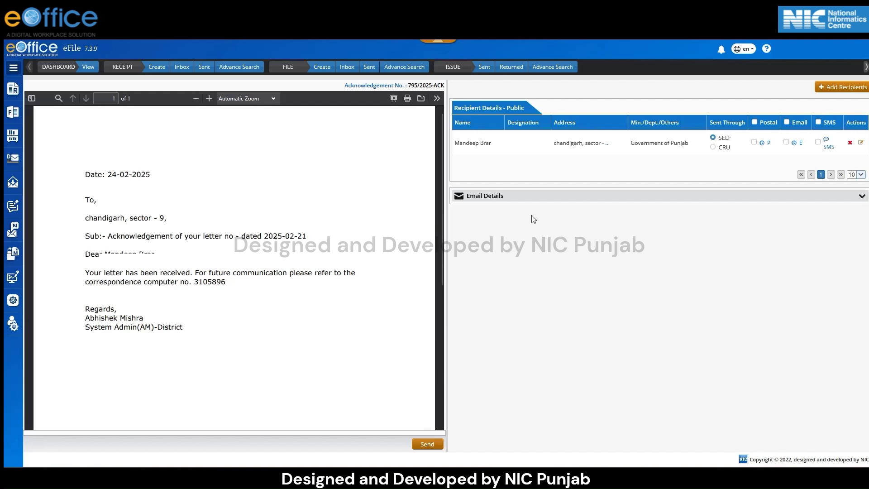
Send the acknowledgement by email with subject "Confirmation of Letter Received via eOffice", message "I have been received your letter." and Copy To All enabled.
left_click(795, 144)
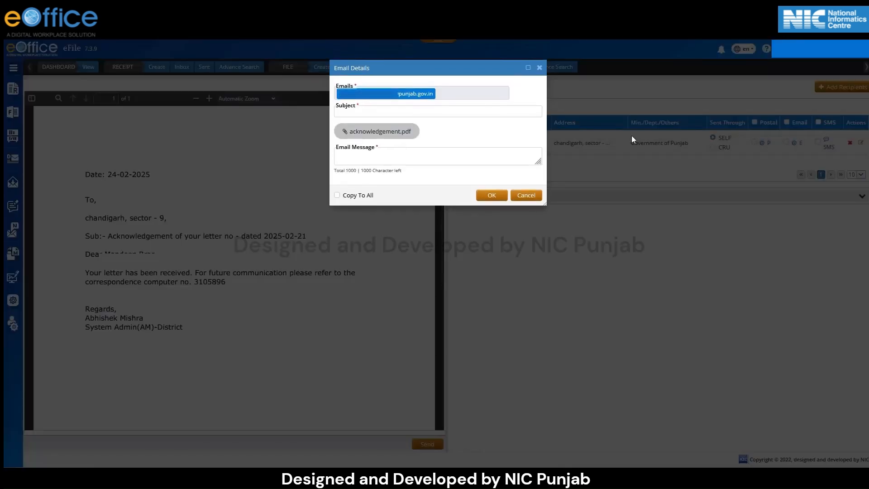
left_click(442, 110)
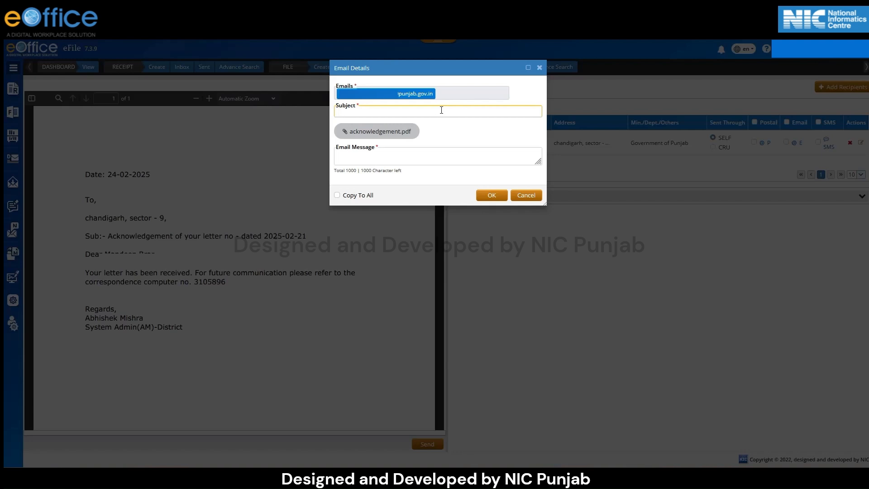
type("Confirmation of Letter Received via eOffice")
left_click(402, 161)
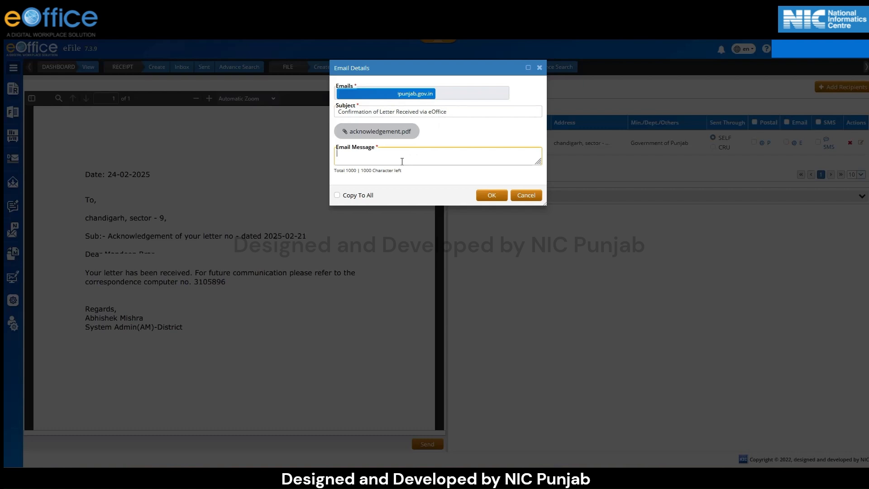
type("I have been received your letter.")
left_click(336, 195)
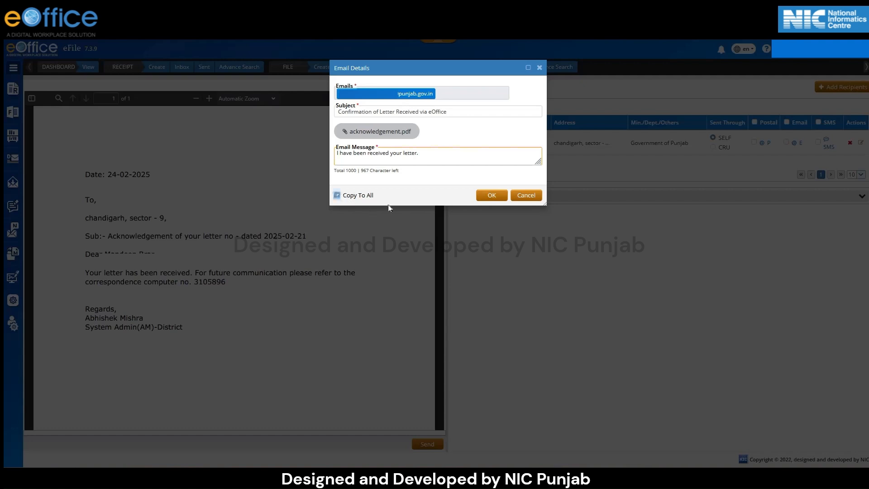
left_click(499, 195)
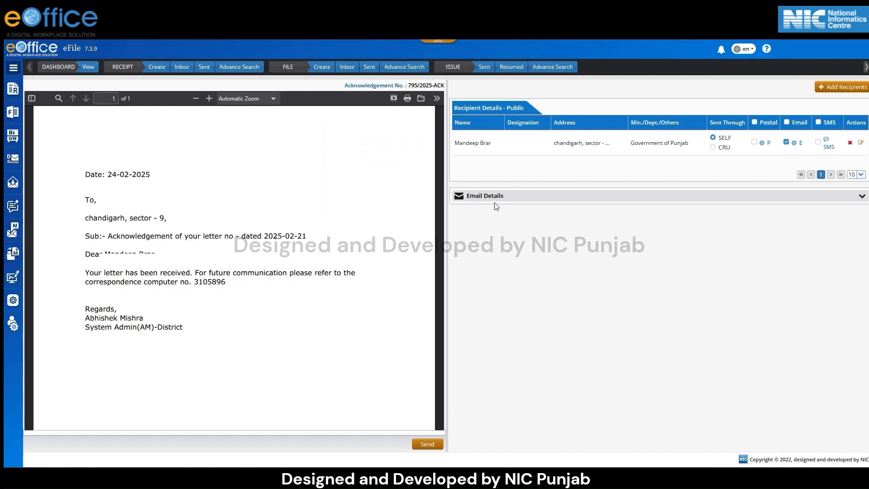
left_click(429, 444)
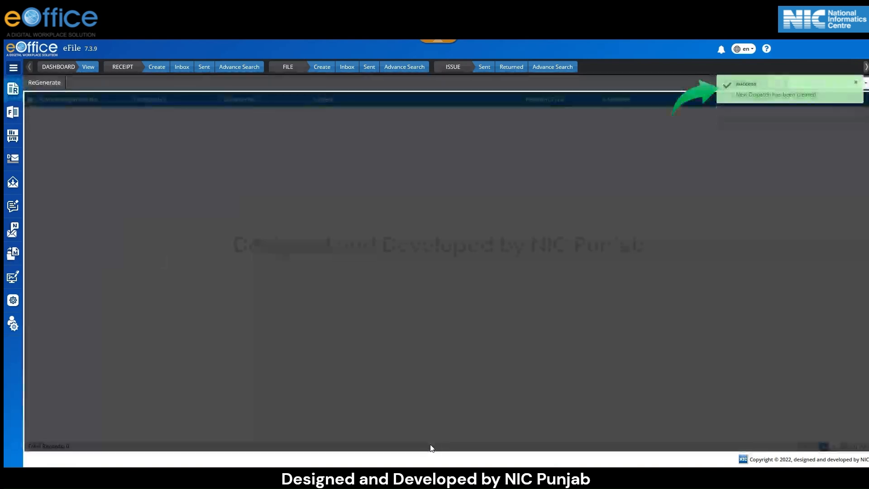